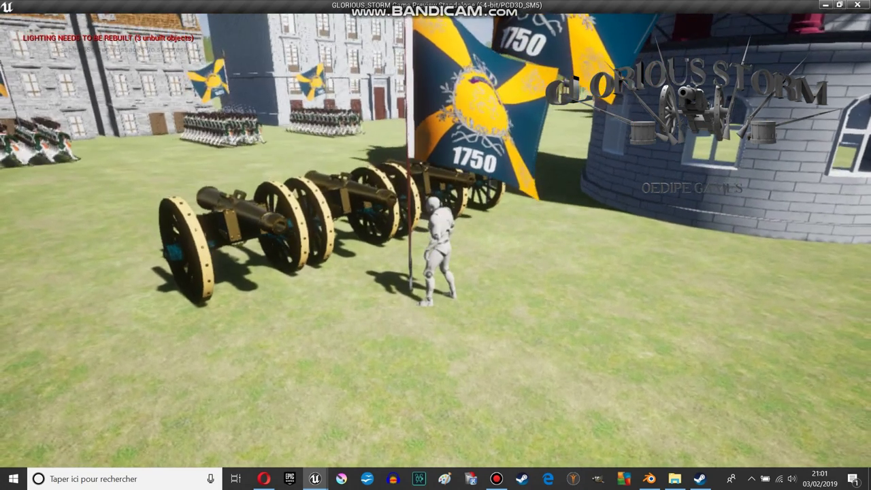
Run the flag-bearer past the cannon line, then close the standalone preview with Esc
{"action": "key", "text": "w"}
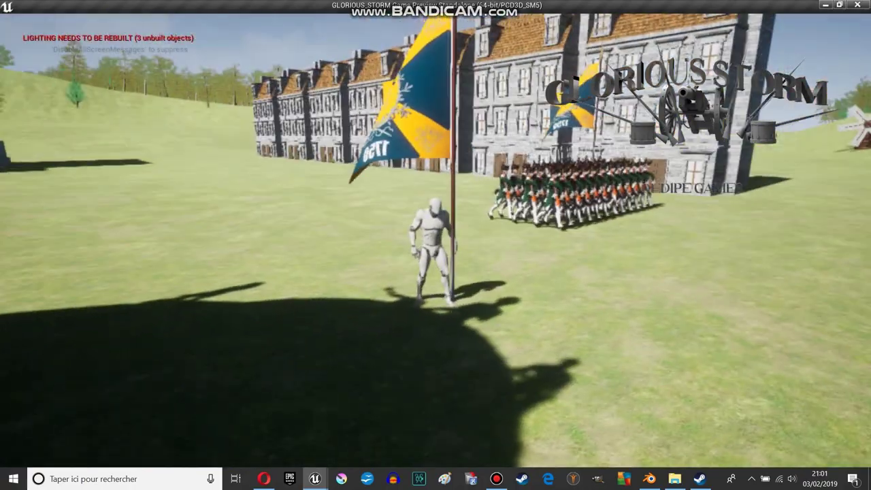
{"action": "key", "text": "Escape"}
Move the front-row cannon Thecanon13 onto open grass and rotate it to face a new direction
{"action": "right_click_drag", "start_coordinate": [648, 381], "coordinate": [476, 272]}
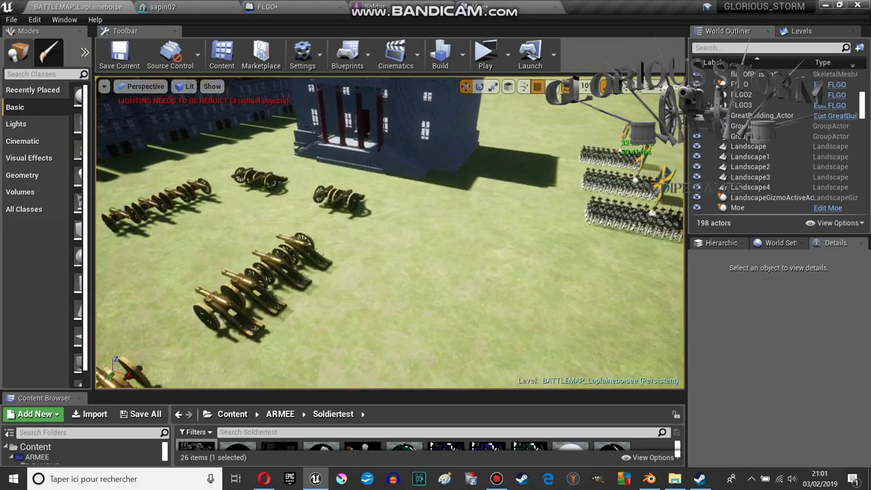
{"action": "left_click", "coordinate": [300, 253]}
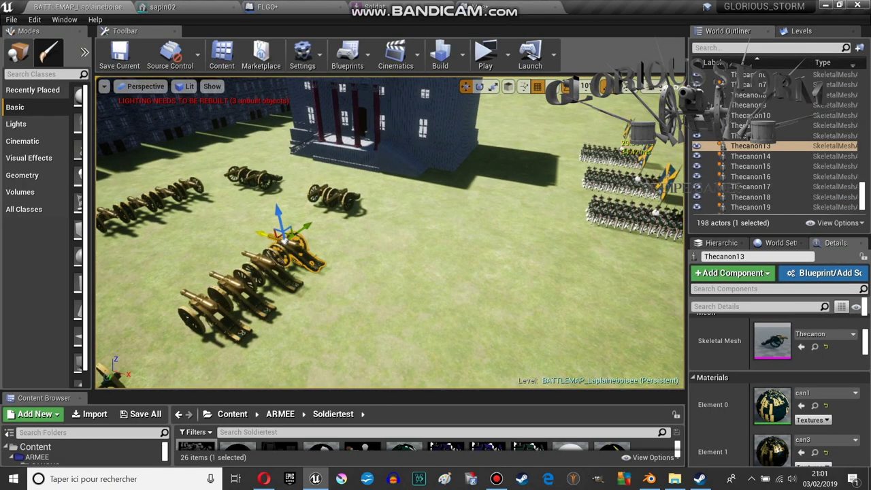
{"action": "left_click_drag", "start_coordinate": [261, 240], "coordinate": [375, 275]}
{"action": "left_click_drag", "start_coordinate": [446, 299], "coordinate": [453, 309]}
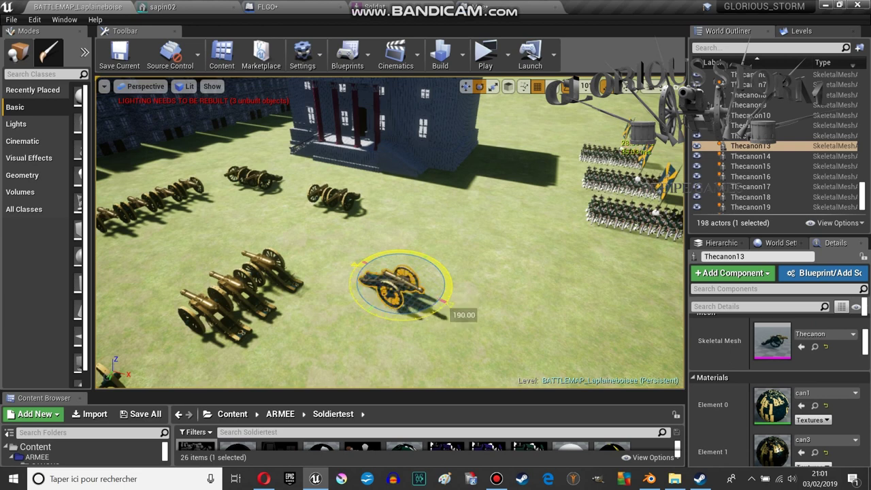
{"action": "left_click_drag", "start_coordinate": [451, 307], "coordinate": [451, 307]}
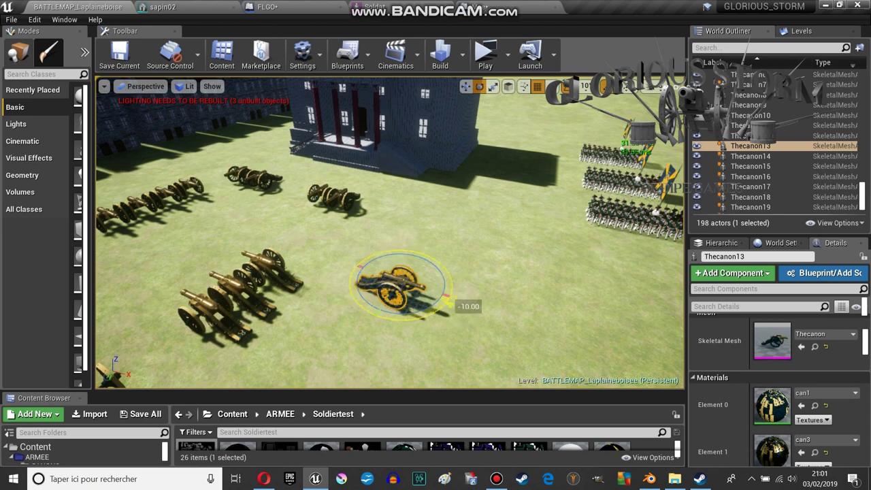
{"action": "key", "text": "w"}
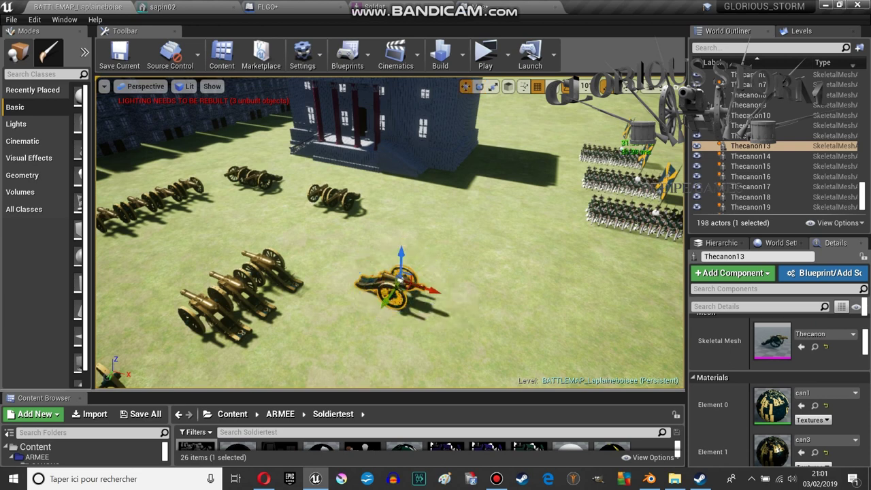
Drag a Soldat soldier from the Content Browser to stand beside the moved cannon
{"action": "left_click_drag", "start_coordinate": [381, 393], "coordinate": [381, 282]}
{"action": "left_click_drag", "start_coordinate": [379, 411], "coordinate": [349, 245]}
{"action": "key", "text": "e"}
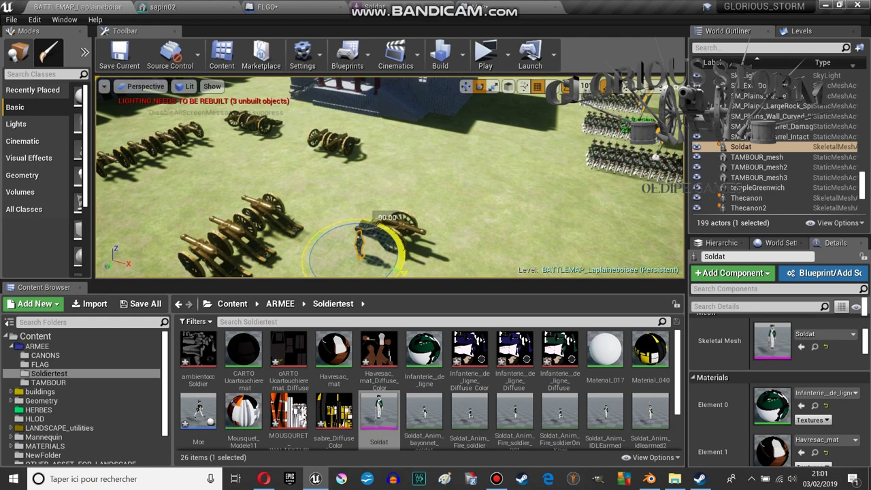
Alt-drag copies of the Soldat to create Soldat2 through Soldat4 around the cannon
{"action": "key", "text": "w"}
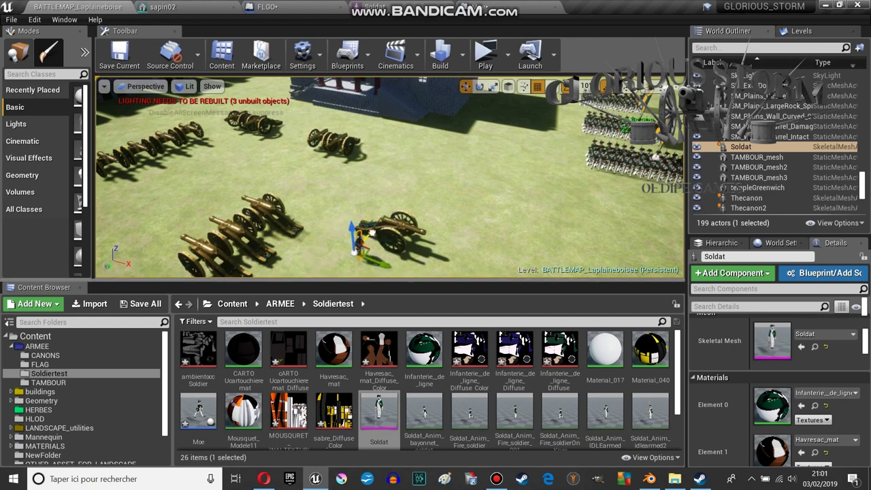
{"action": "left_click_drag", "start_coordinate": [372, 232], "coordinate": [405, 186], "text": "alt"}
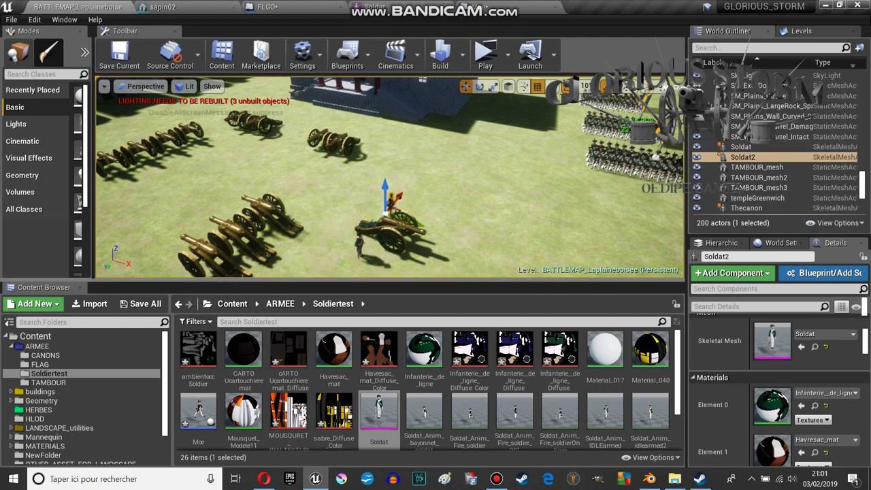
{"action": "right_click_drag", "start_coordinate": [388, 177], "coordinate": [408, 177]}
{"action": "mouse_move", "coordinate": [449, 222]}
{"action": "left_mouse_down", "text": "alt"}
{"action": "mouse_move", "coordinate": [485, 225]}
{"action": "mouse_move", "coordinate": [407, 222]}
{"action": "left_mouse_up", "text": "alt"}
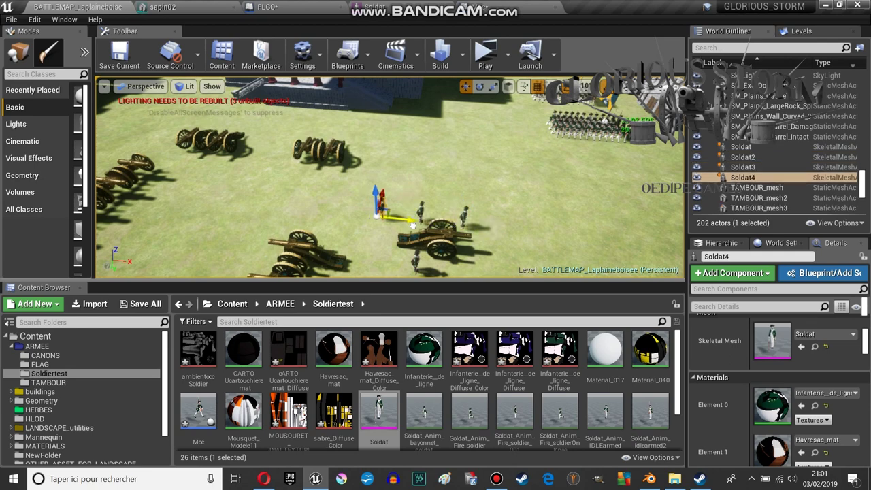
{"action": "key", "text": "f"}
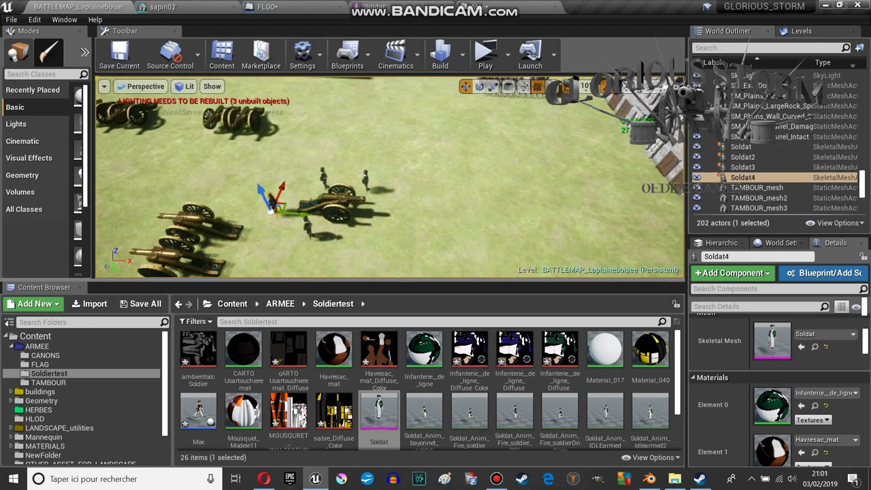
{"action": "left_click_drag", "start_coordinate": [368, 170], "coordinate": [381, 156], "text": "alt"}
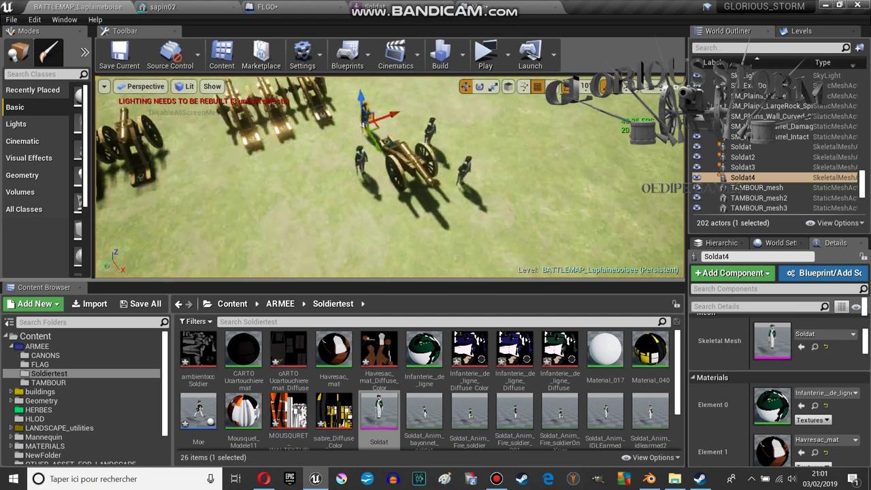
Select Soldat, Soldat4 and Soldat2 together in the World Outliner
{"action": "left_click", "coordinate": [742, 147]}
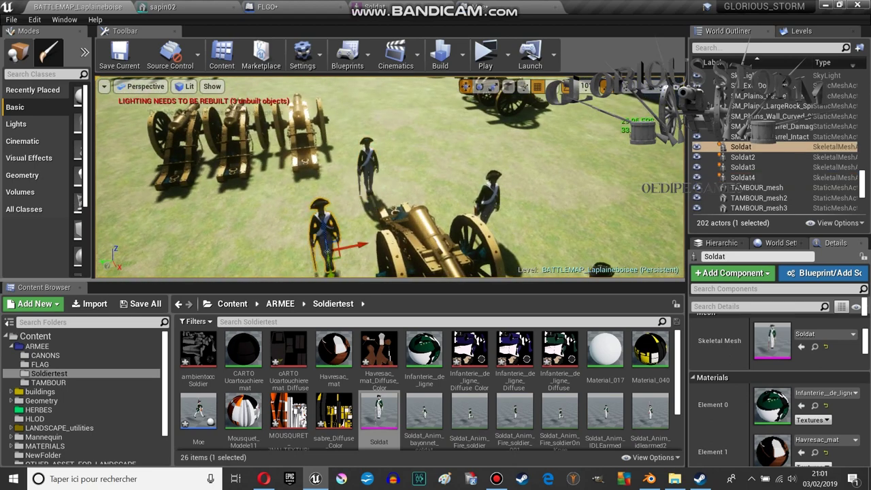
{"action": "left_click", "coordinate": [742, 177], "text": "ctrl"}
{"action": "left_click", "coordinate": [742, 157], "text": "ctrl"}
Add Soldat3 to the selection, set the soldiers to a single animation asset, Soldat_Anim_Fire_soldier
{"action": "key", "text": "f"}
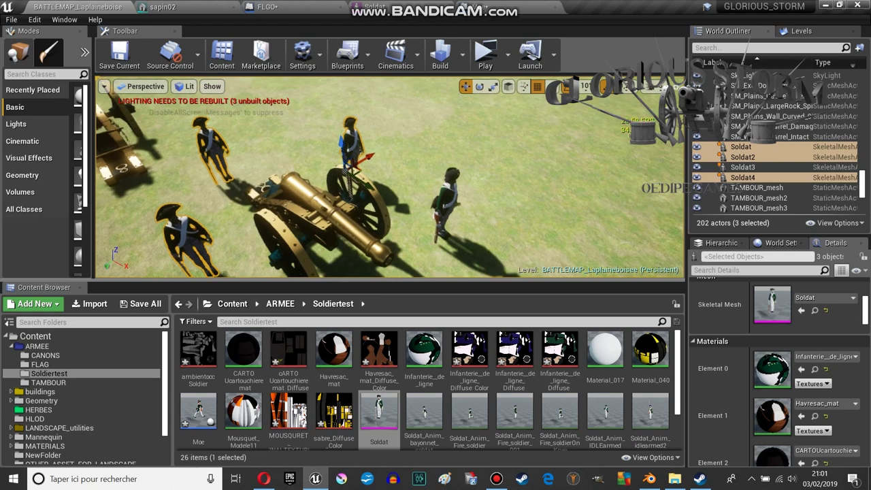
{"action": "left_click", "coordinate": [743, 167], "text": "ctrl"}
{"action": "scroll", "coordinate": [776, 368], "scroll_direction": "up", "scroll_amount": 3}
{"action": "left_click", "coordinate": [792, 313]}
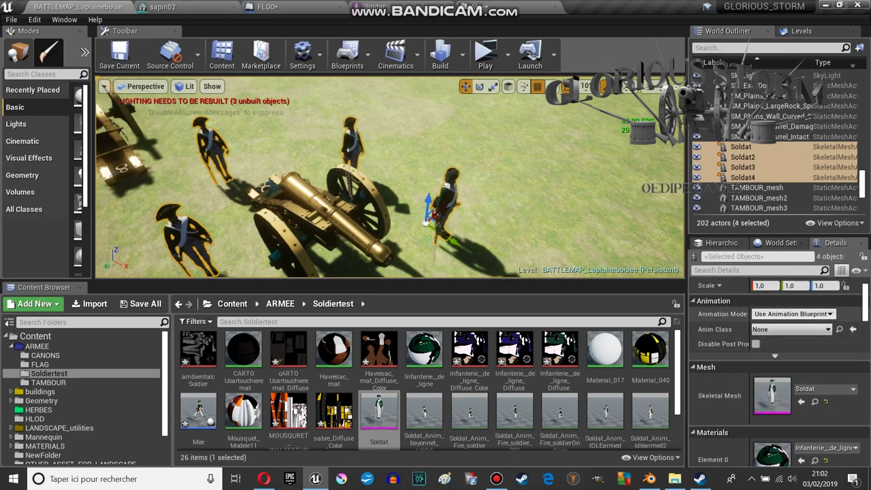
{"action": "left_click", "coordinate": [782, 332]}
{"action": "left_click", "coordinate": [827, 338]}
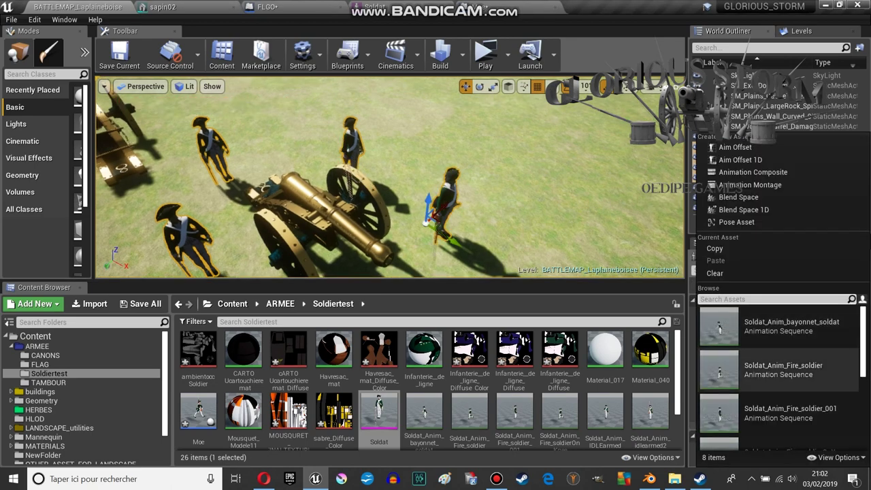
{"action": "left_click", "coordinate": [783, 319]}
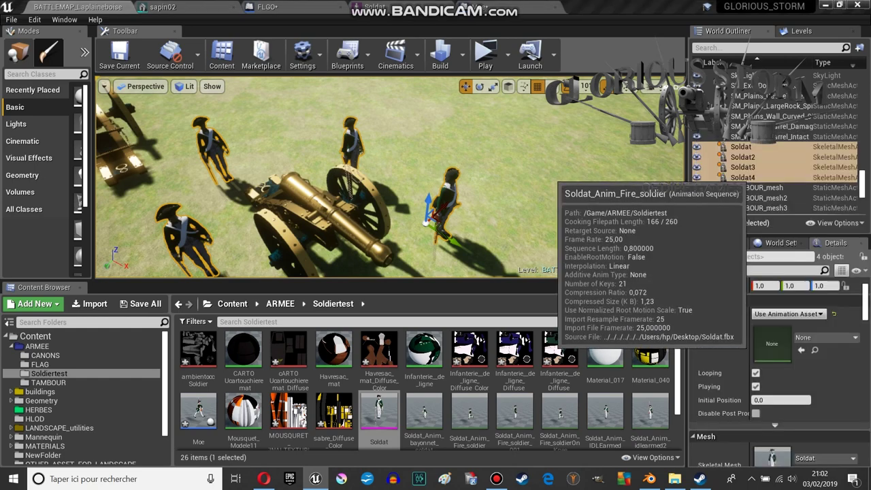
Switch the selected soldiers' animation to Soldat_Anim_bayonet_soldat
{"action": "left_click", "coordinate": [788, 314]}
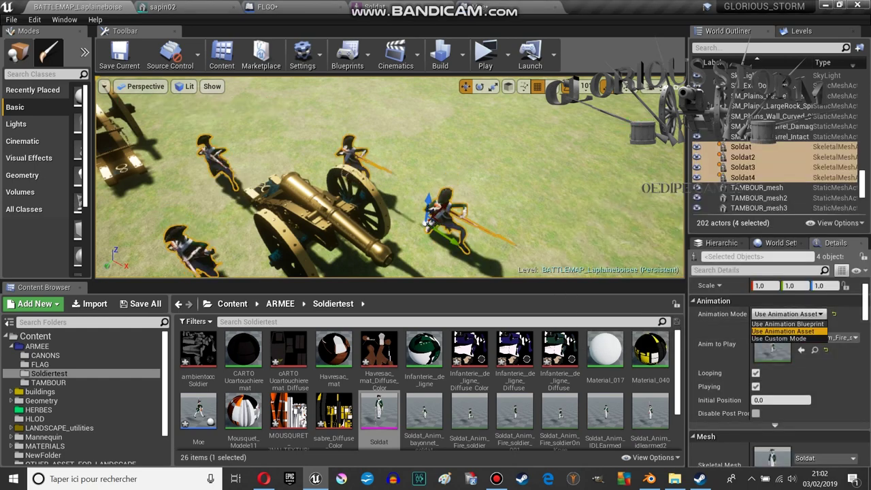
{"action": "left_click", "coordinate": [783, 332]}
{"action": "left_click", "coordinate": [827, 337]}
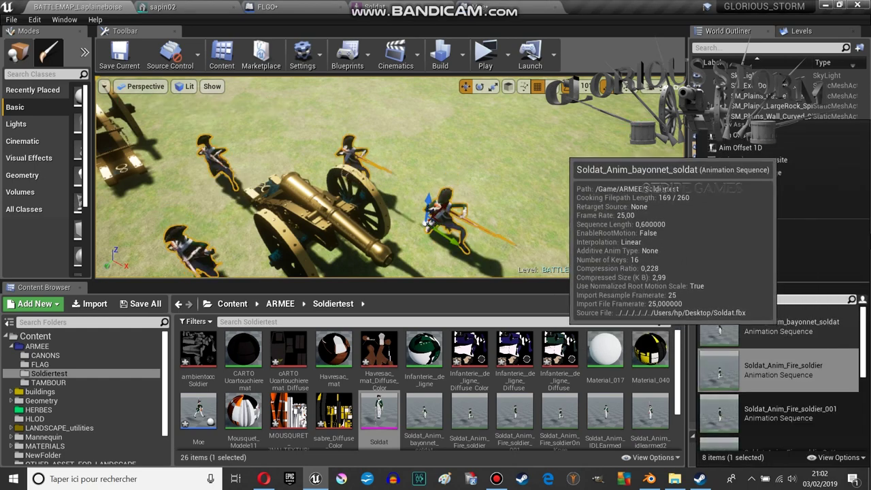
{"action": "left_click", "coordinate": [763, 266]}
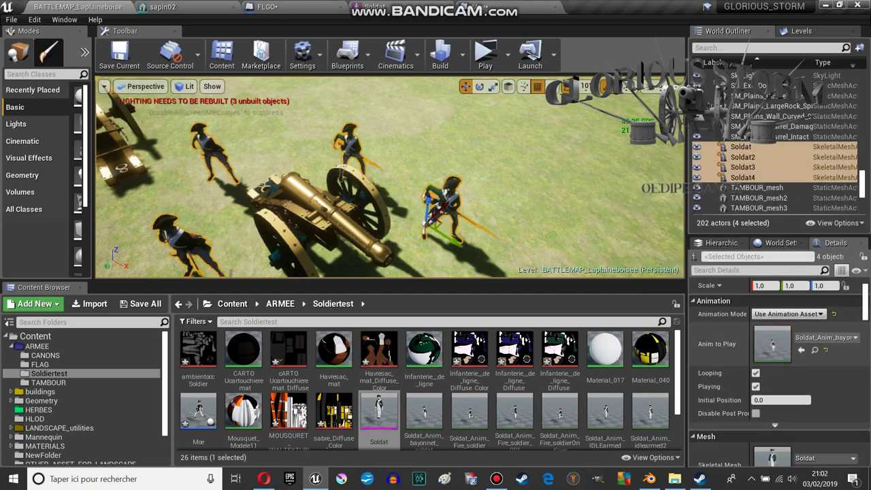
{"action": "key", "text": "f"}
{"action": "mouse_move", "coordinate": [388, 176]}
{"action": "right_mouse_down"}
{"action": "mouse_move", "coordinate": [408, 179]}
{"action": "mouse_move", "coordinate": [394, 178]}
{"action": "right_mouse_up"}
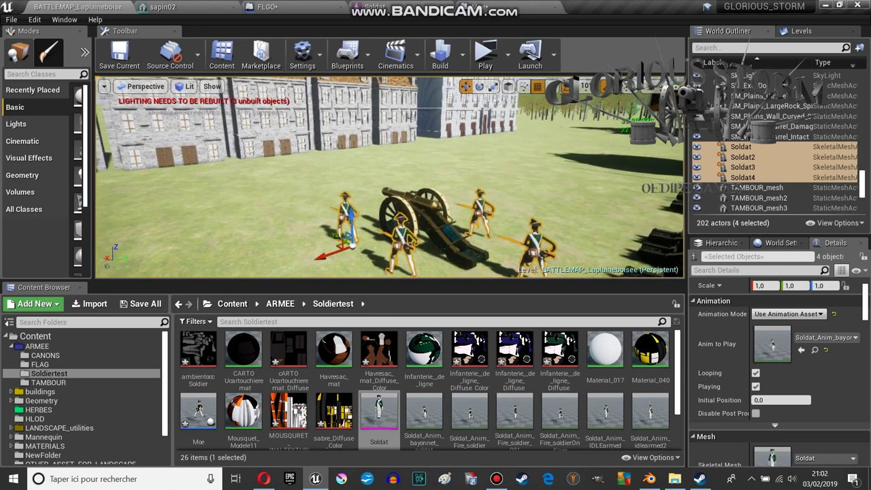
Try the kneeling firing animation, then settle on the idle armed animation for all four soldiers
{"action": "left_click", "coordinate": [827, 337]}
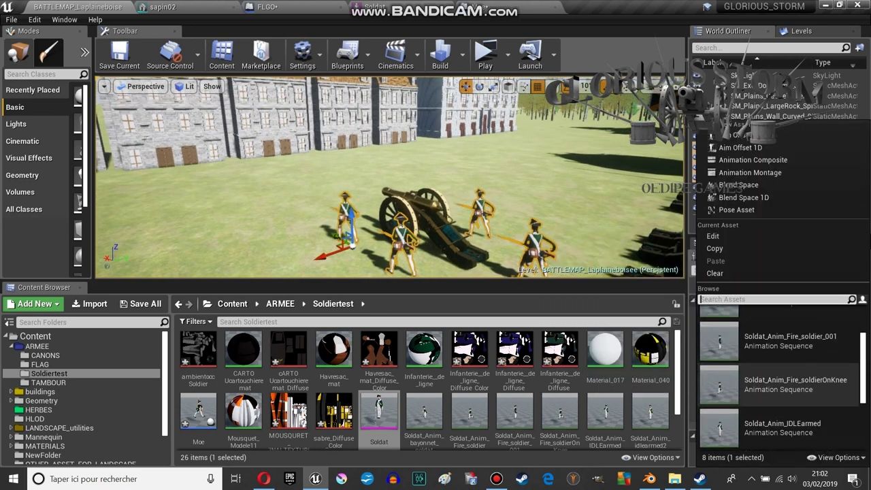
{"action": "left_click", "coordinate": [789, 384]}
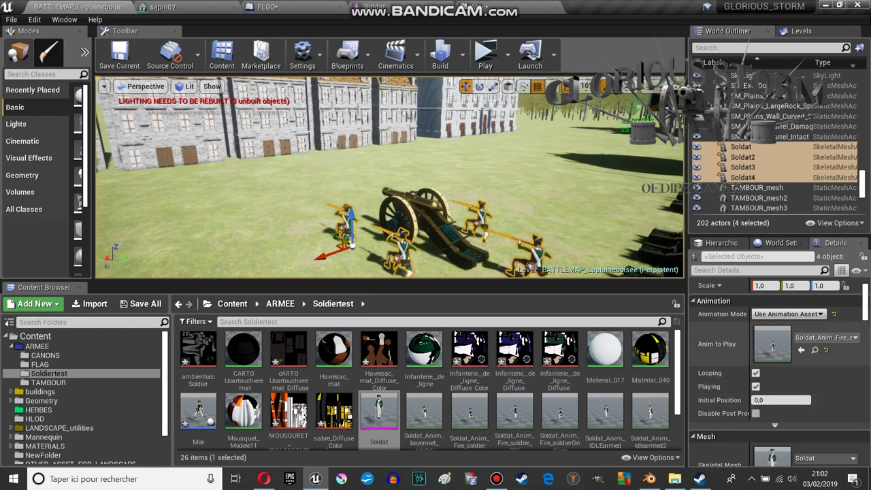
{"action": "left_click", "coordinate": [827, 337]}
{"action": "left_click_drag", "start_coordinate": [605, 415], "coordinate": [772, 343]}
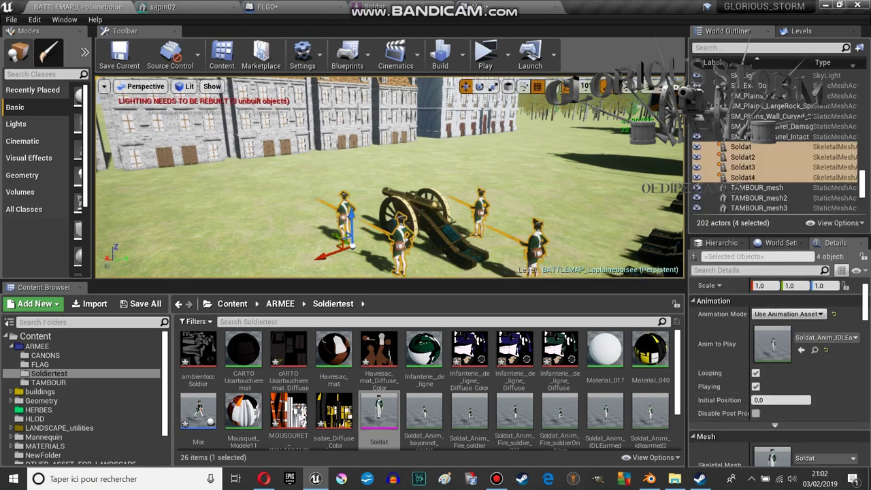
{"action": "left_click", "coordinate": [822, 337]}
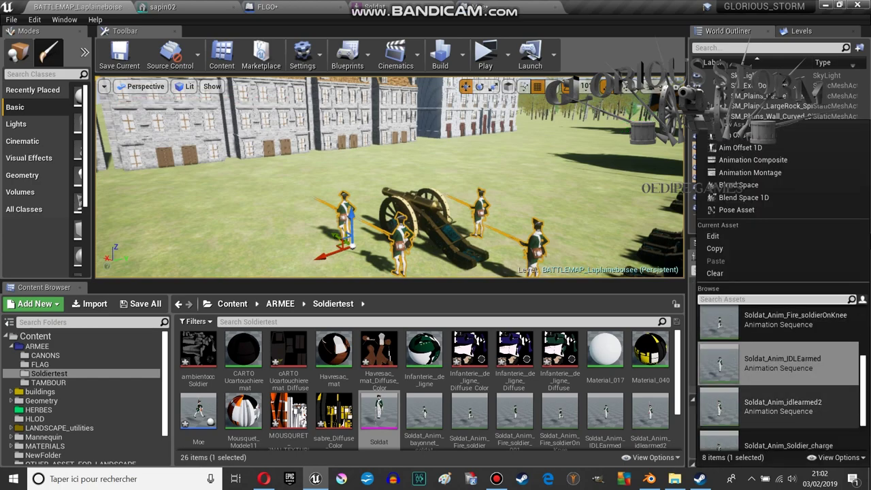
{"action": "key", "text": "Escape"}
{"action": "key", "text": "f"}
{"action": "right_click_drag", "start_coordinate": [390, 177], "coordinate": [408, 170]}
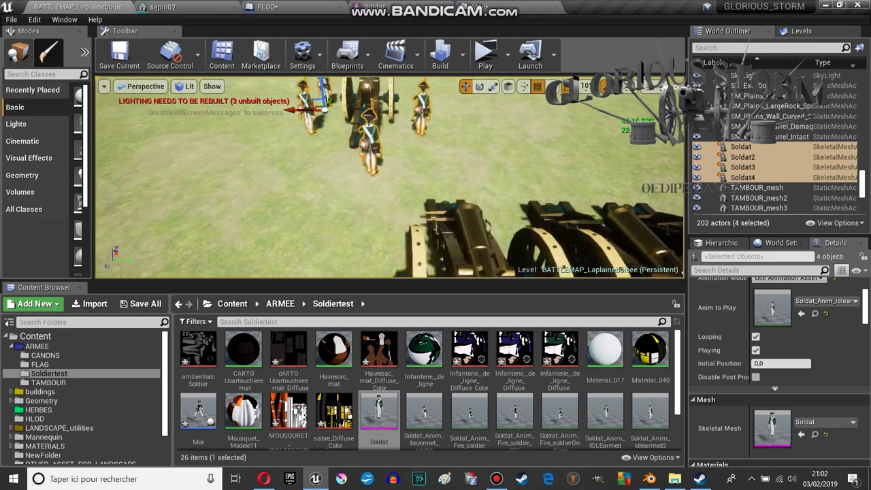
Add the cannon to the soldier selection, Alt-drag a duplicate group, and slide the copy right
{"action": "key", "text": "f"}
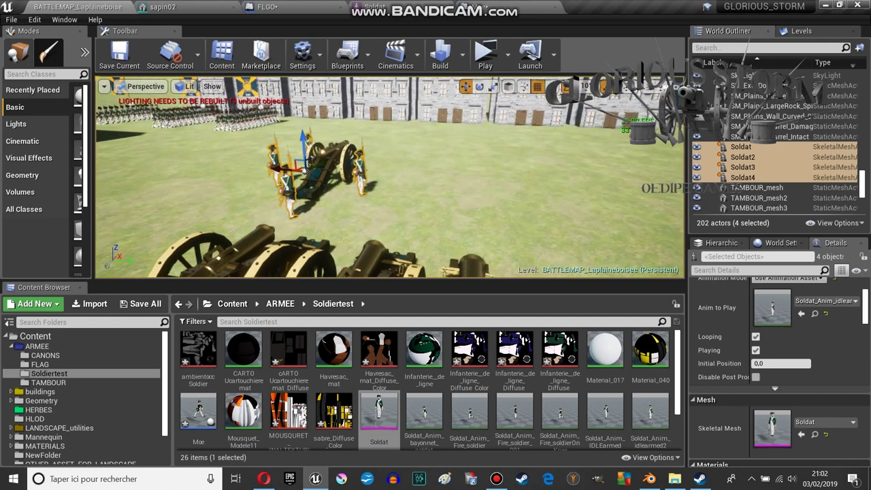
{"action": "left_click", "coordinate": [331, 160], "text": "ctrl"}
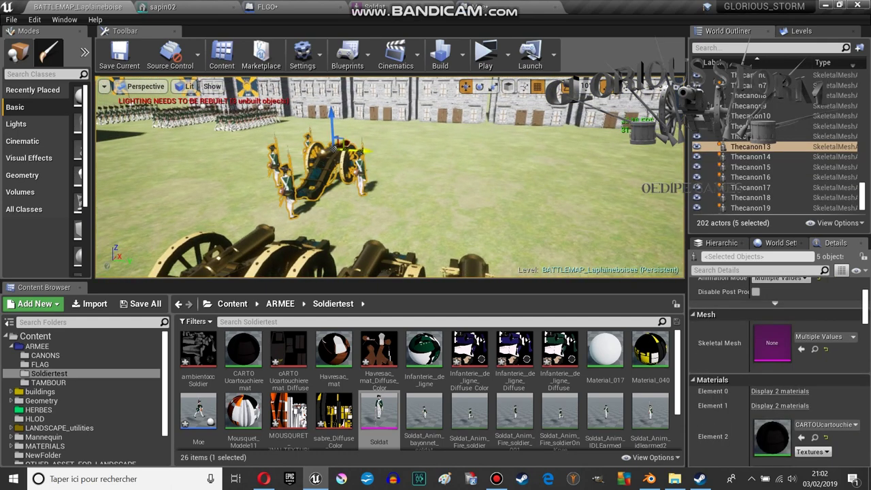
{"action": "left_click_drag", "start_coordinate": [366, 151], "coordinate": [467, 163], "text": "alt"}
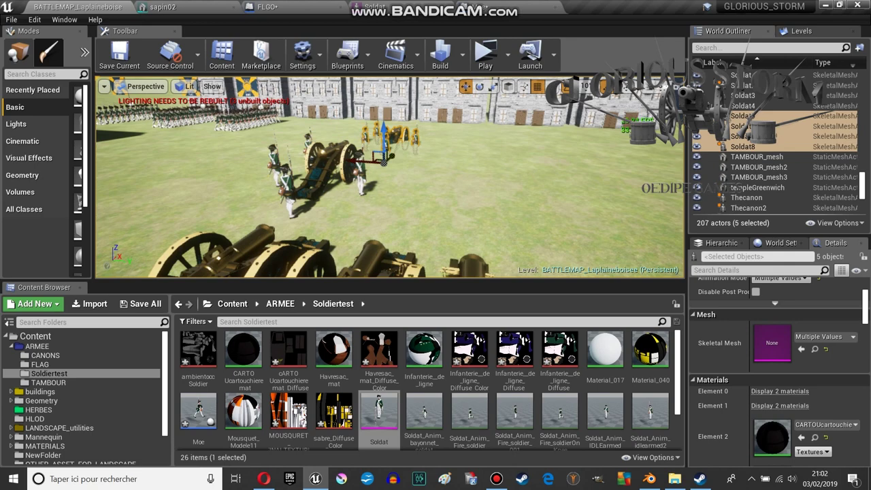
{"action": "key", "text": "ctrl+z"}
{"action": "key", "text": "ctrl+z"}
{"action": "key", "text": "ctrl+z"}
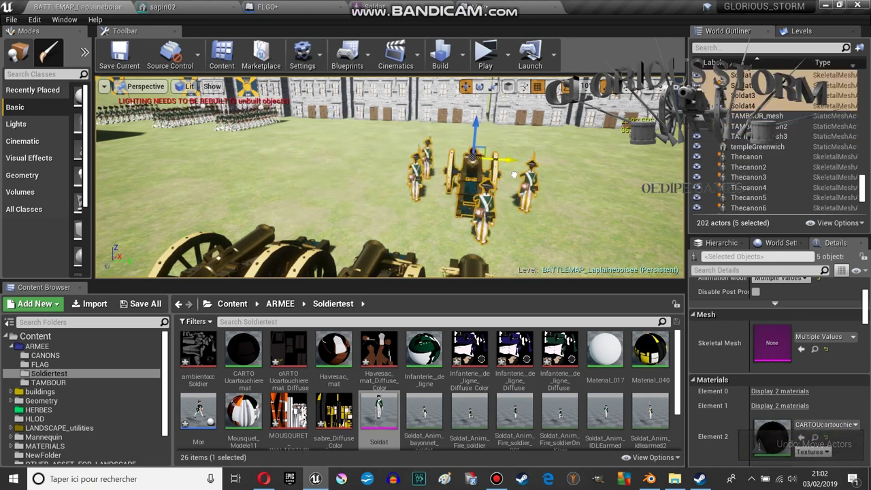
{"action": "key", "text": "ctrl+z"}
{"action": "key", "text": "ctrl+y"}
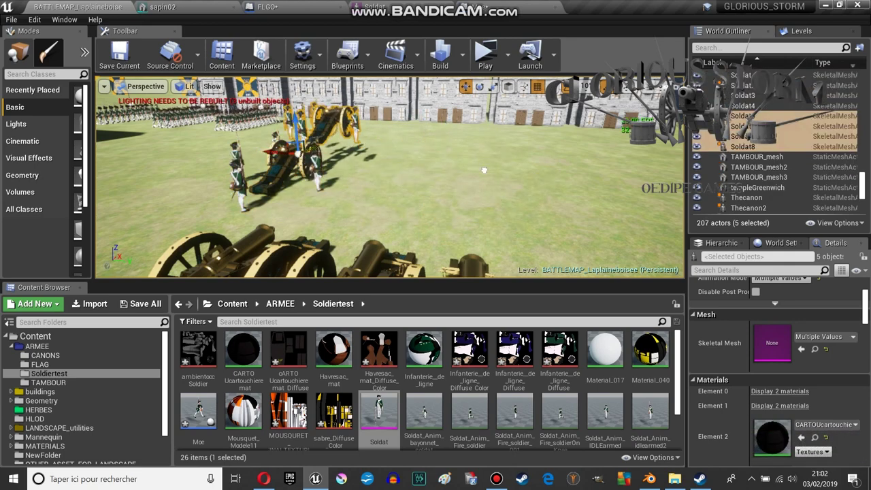
{"action": "key", "text": "ctrl+z"}
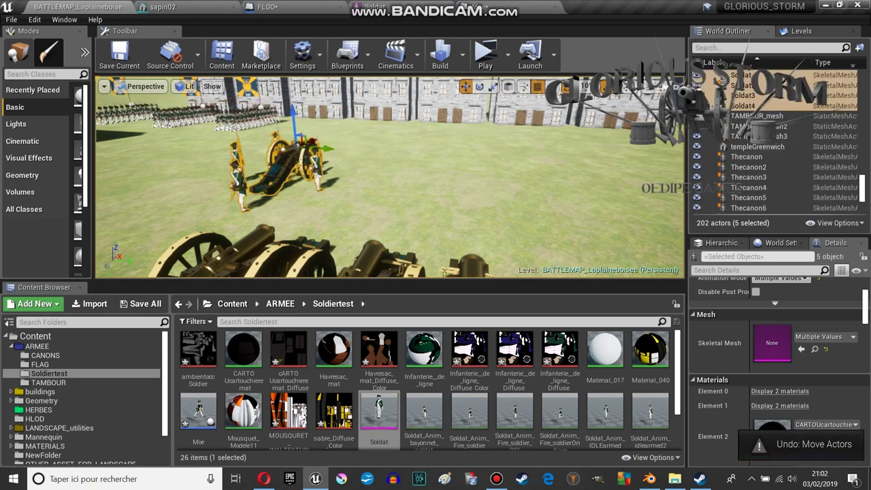
{"action": "key", "text": "ctrl+z"}
{"action": "key", "text": "ctrl+z"}
{"action": "key", "text": "ctrl+z"}
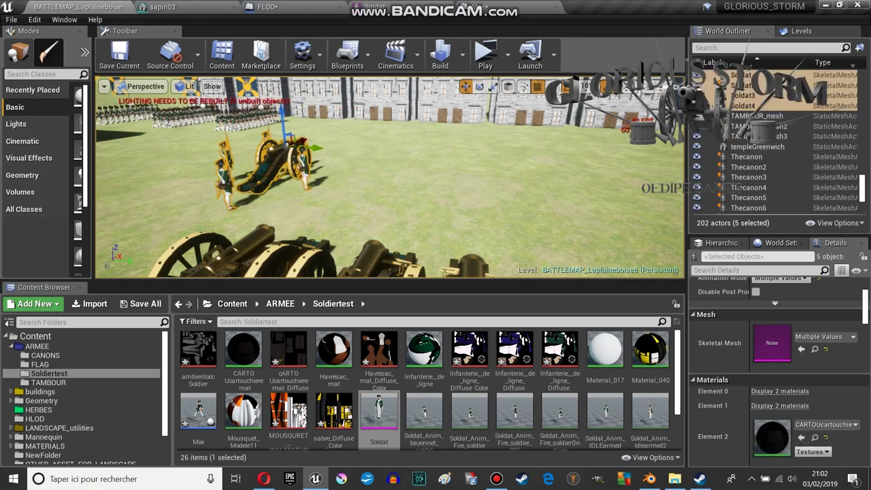
{"action": "key", "text": "ctrl+y"}
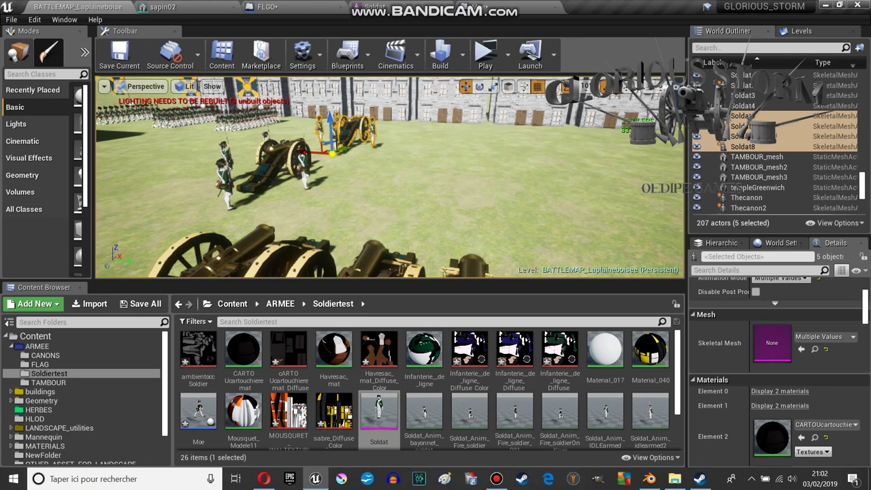
{"action": "left_click_drag", "start_coordinate": [304, 152], "coordinate": [436, 158]}
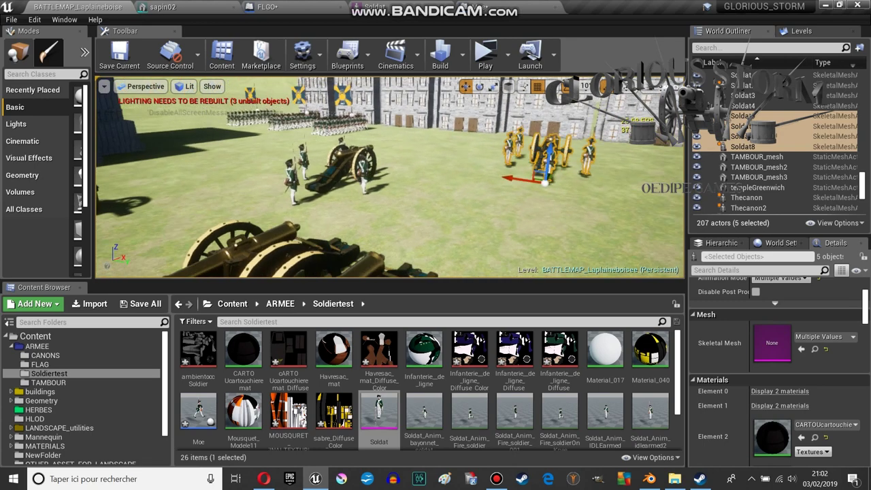
{"action": "key", "text": "f"}
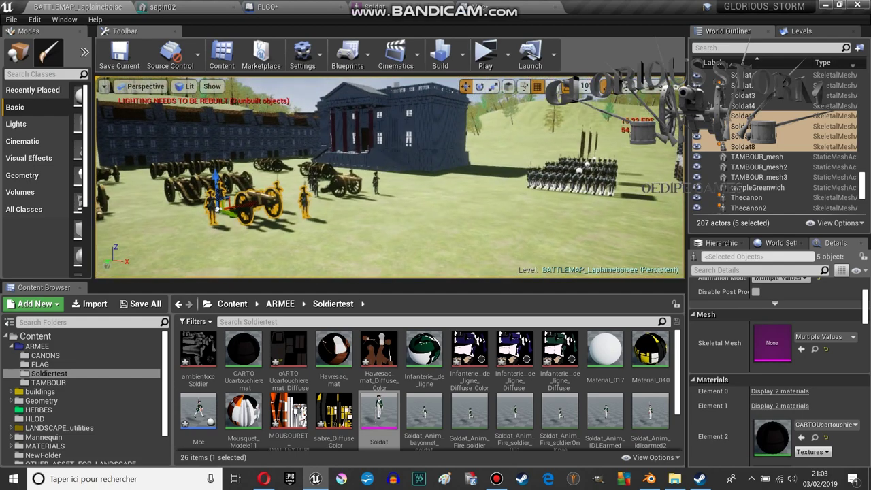
Start a Standalone Game preview with the toolbar Play button
{"action": "left_click", "coordinate": [485, 58]}
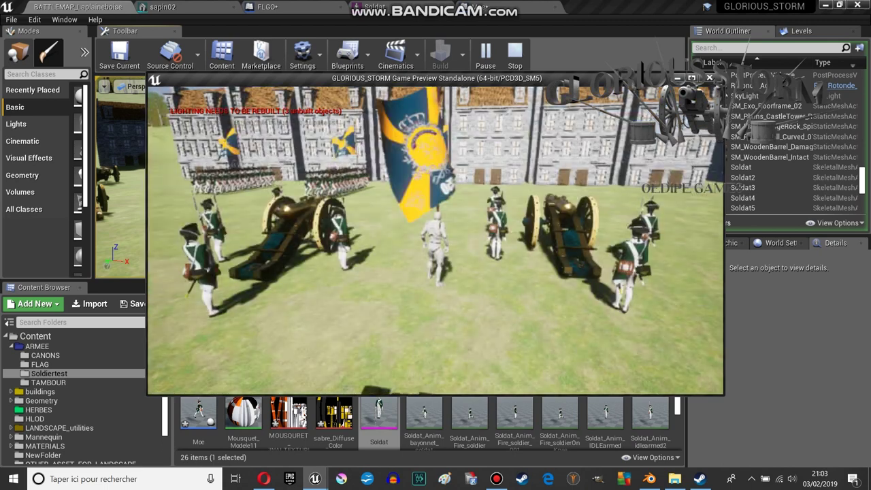
Maximize the preview and run the flag-bearer between the cannons, turning toward the marching regiments
{"action": "key", "text": "super+Up"}
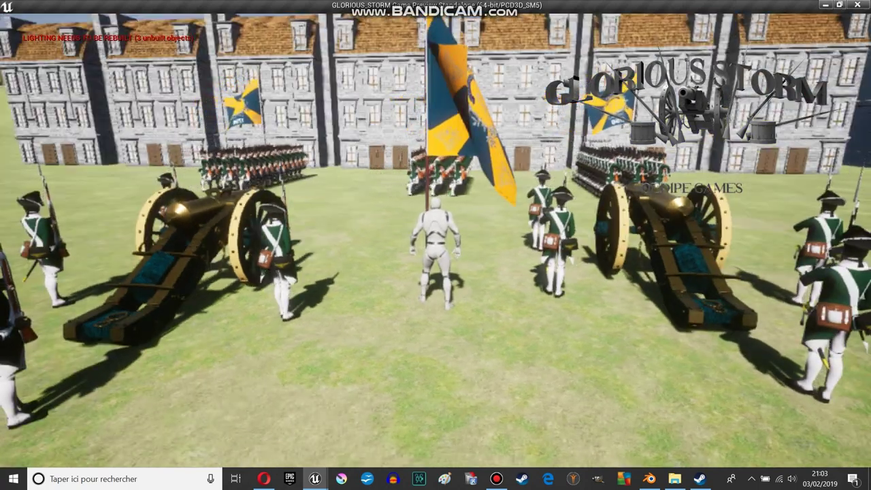
{"action": "key", "text": "w"}
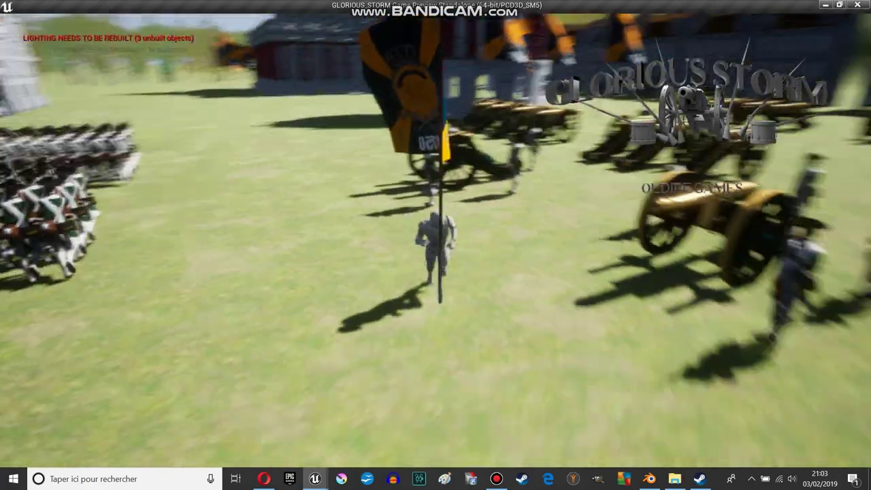
{"action": "key", "text": "w"}
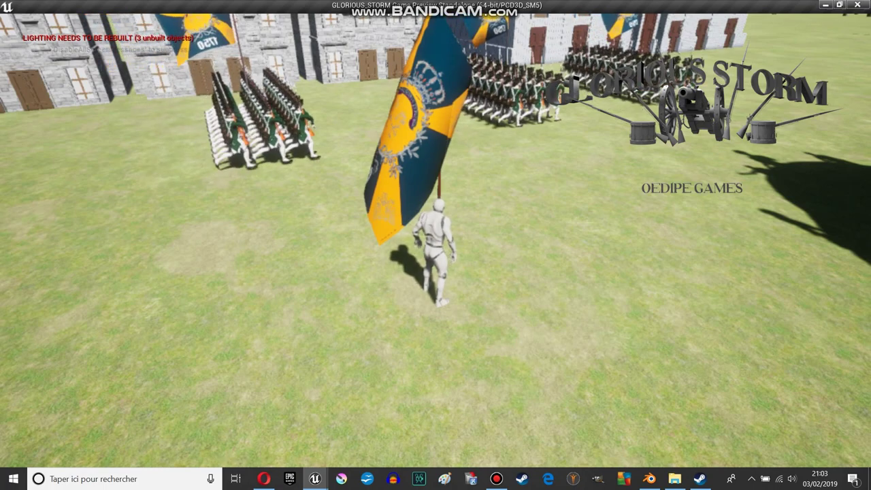
{"action": "key", "text": "w"}
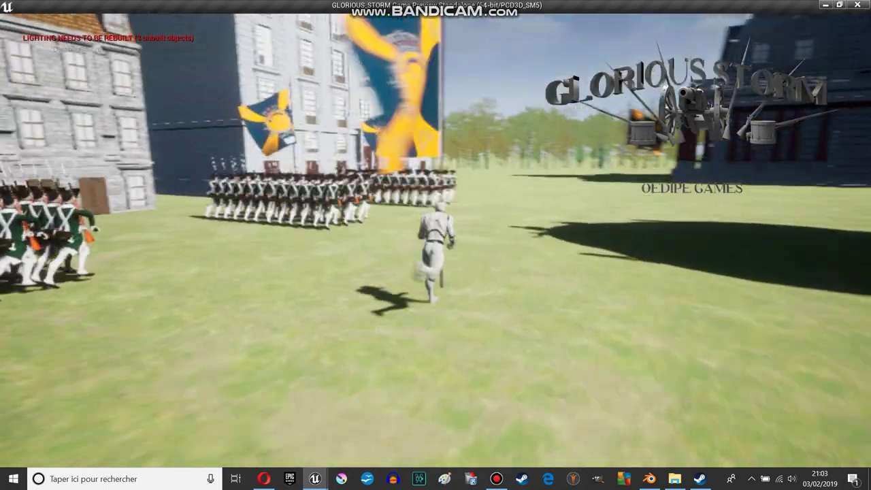
Run the flag-bearer left, then forward past the cannons toward the red-columned tower and flags
{"action": "key", "text": "a"}
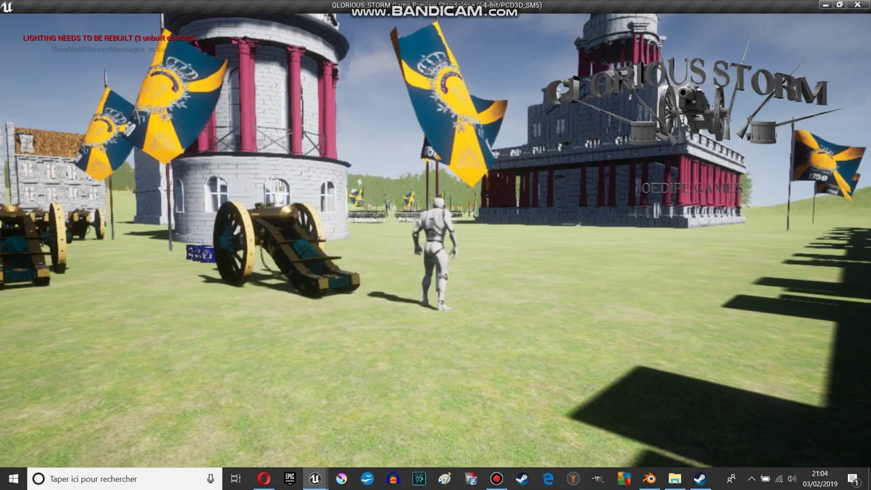
{"action": "key", "text": "w"}
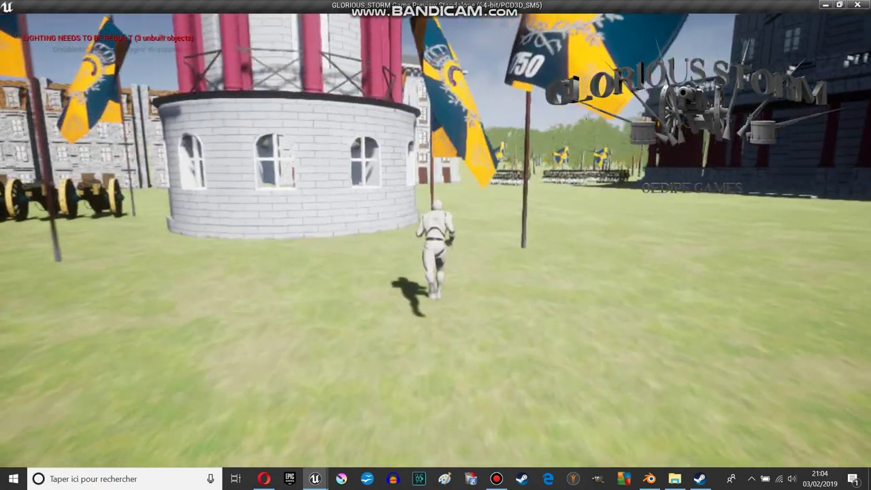